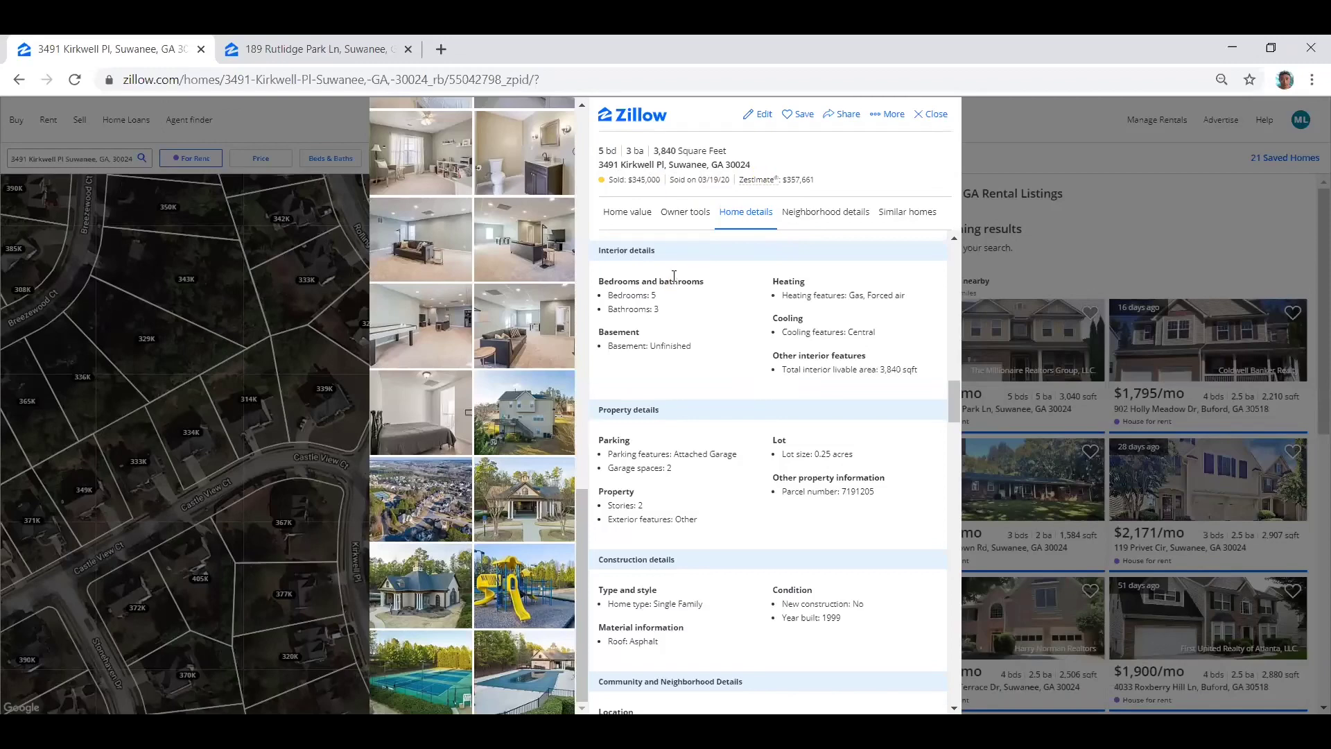
- Look through the sold Suwanee home's property details and photo gallery, and open the enlarged rear exterior photo
{"action": "scroll", "coordinate": [667, 284], "scroll_direction": "down", "scroll_amount": 1}
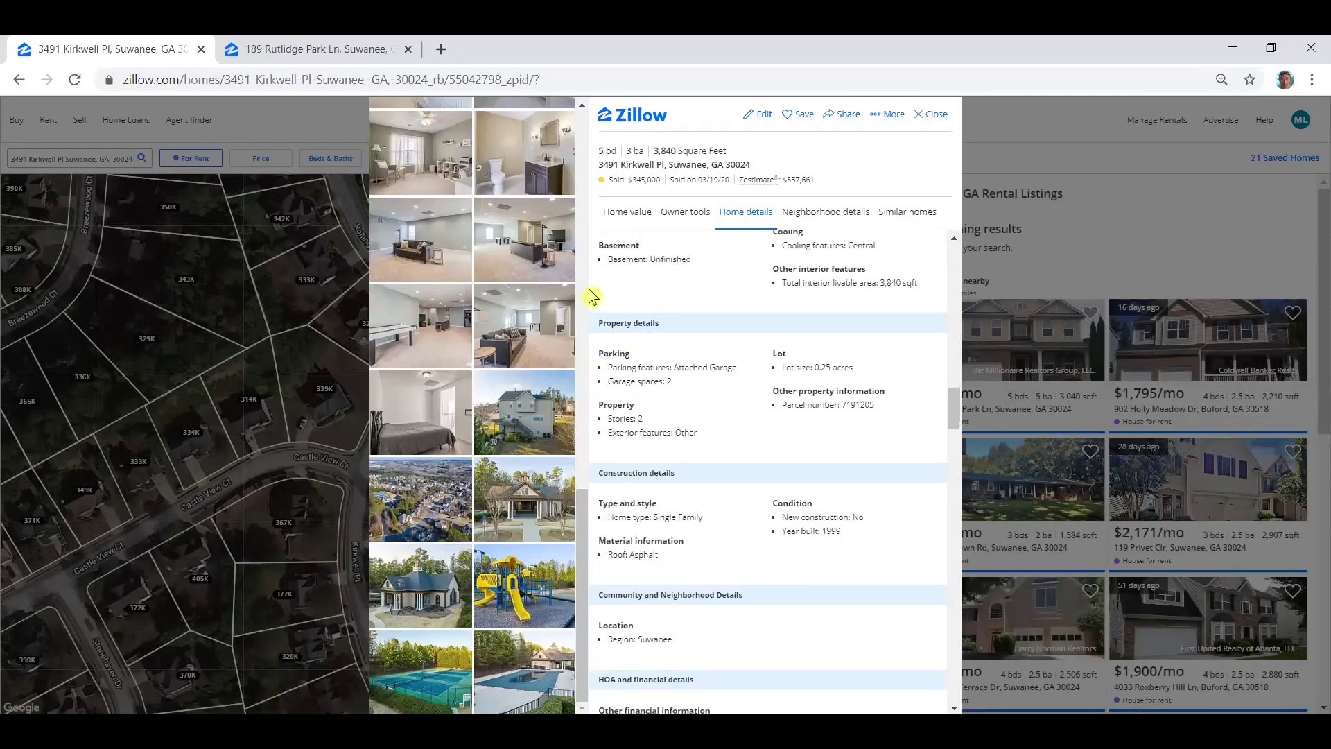
{"action": "scroll", "coordinate": [588, 291], "scroll_direction": "up", "scroll_amount": 3}
{"action": "scroll", "coordinate": [589, 291], "scroll_direction": "up", "scroll_amount": 5}
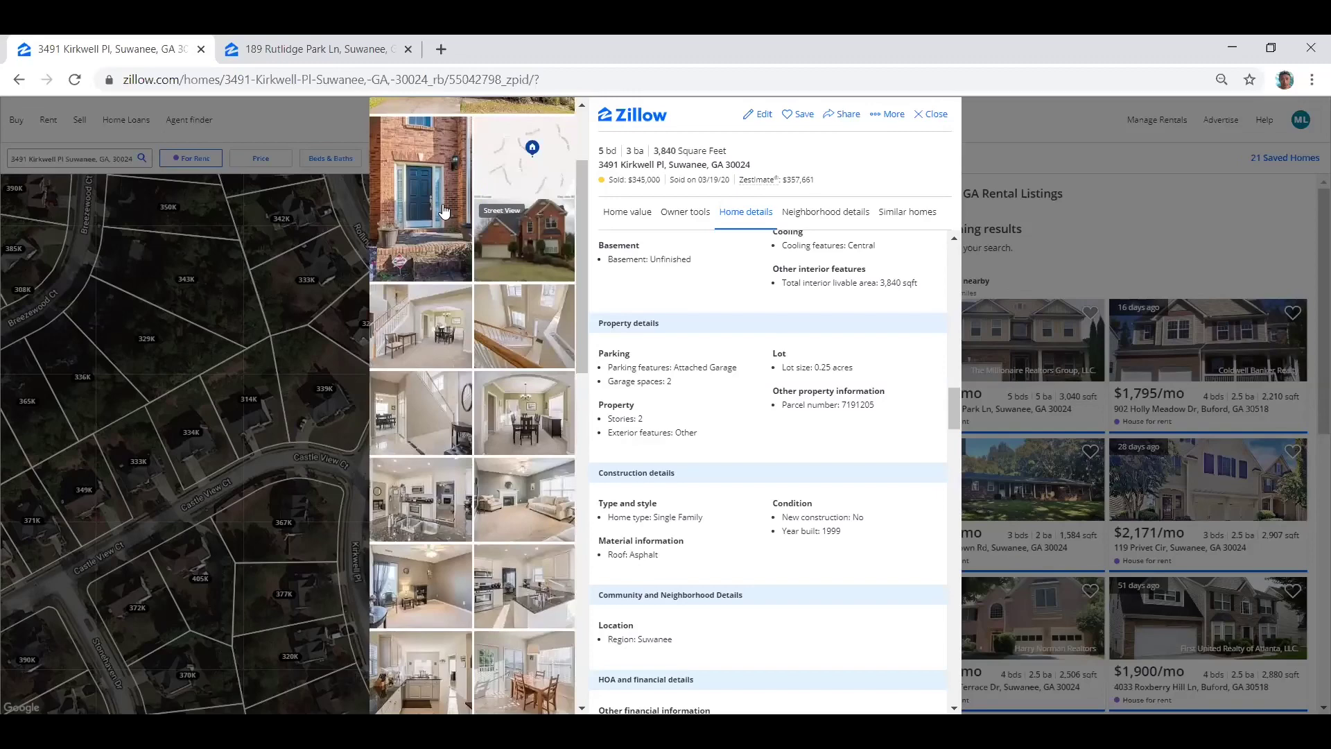
{"action": "scroll", "coordinate": [458, 217], "scroll_direction": "down", "scroll_amount": 8}
{"action": "scroll", "coordinate": [467, 220], "scroll_direction": "down", "scroll_amount": 5}
{"action": "left_click", "coordinate": [464, 345]}
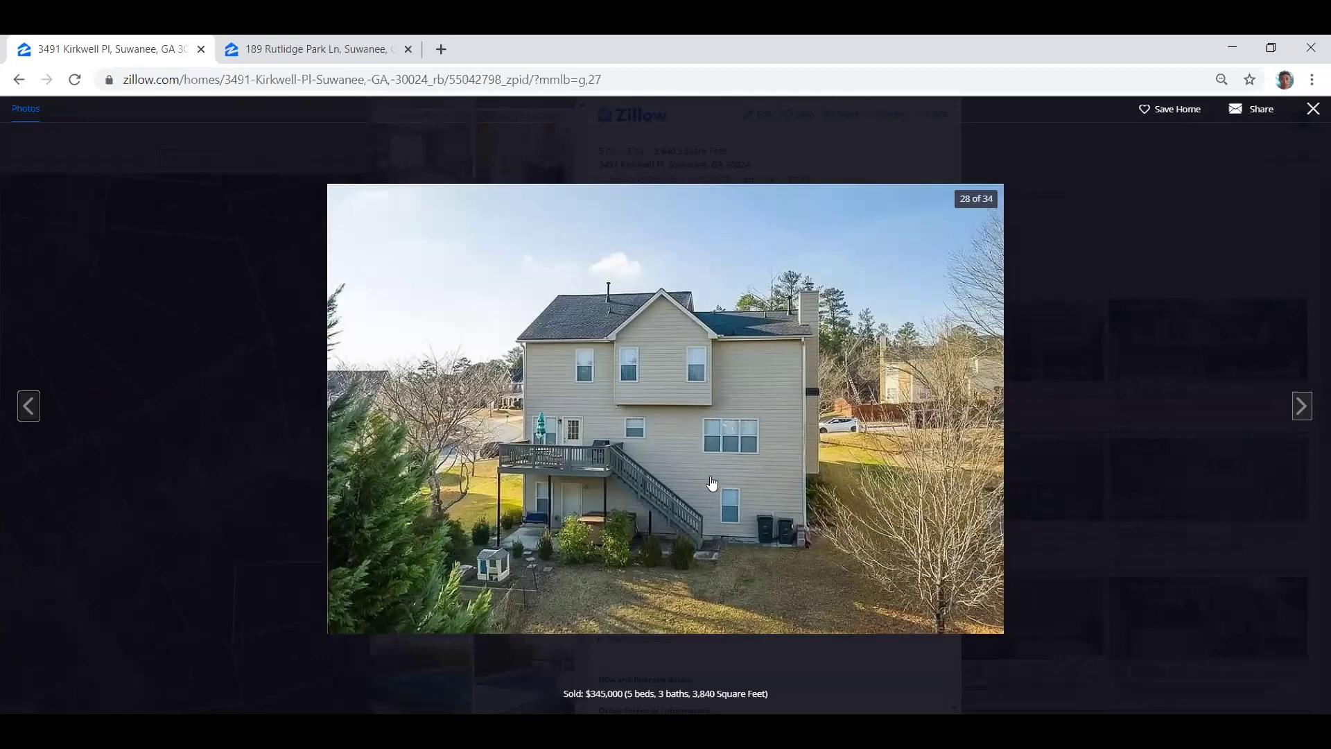
- View the remaining enlarged photos, from the aerial neighborhood view to the community pool, and close the photo viewer
{"action": "left_click", "coordinate": [1307, 411]}
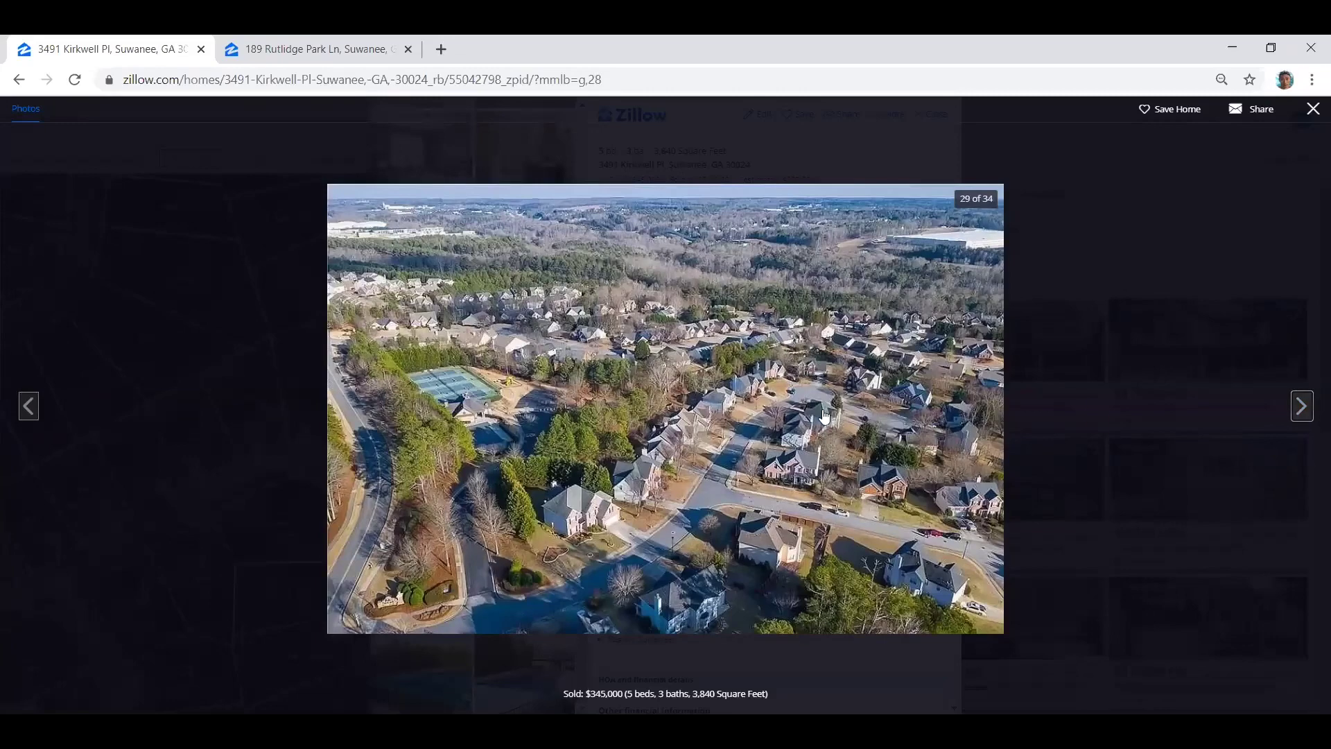
{"action": "left_click", "coordinate": [1297, 414]}
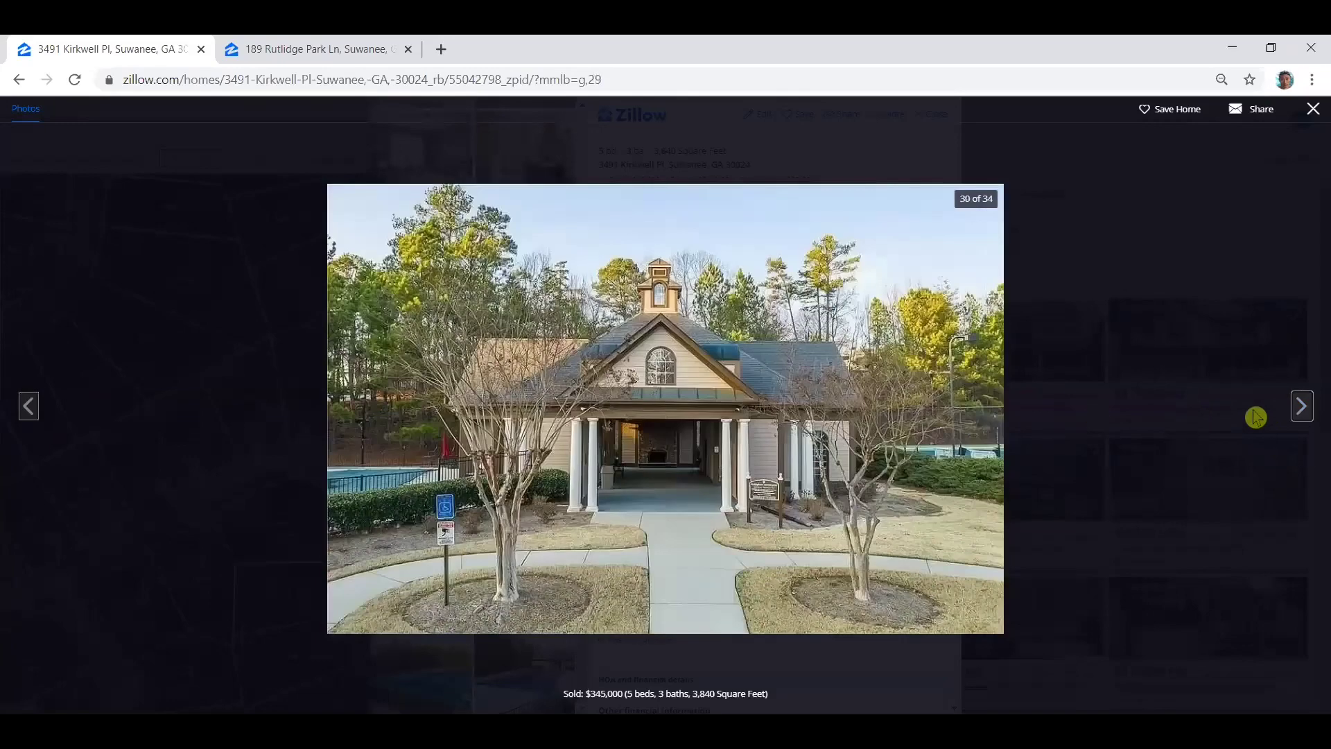
{"action": "left_click", "coordinate": [1298, 416]}
{"action": "left_click", "coordinate": [1298, 415]}
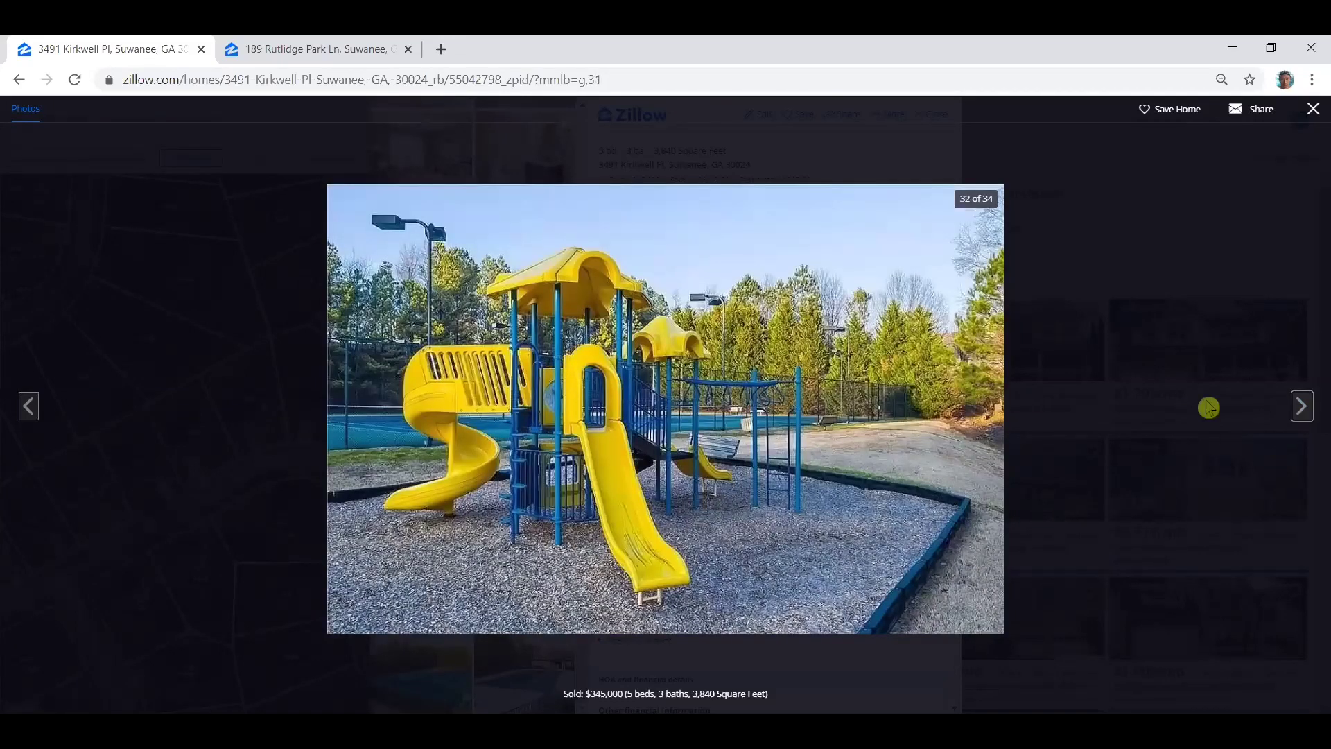
{"action": "left_click", "coordinate": [1301, 408]}
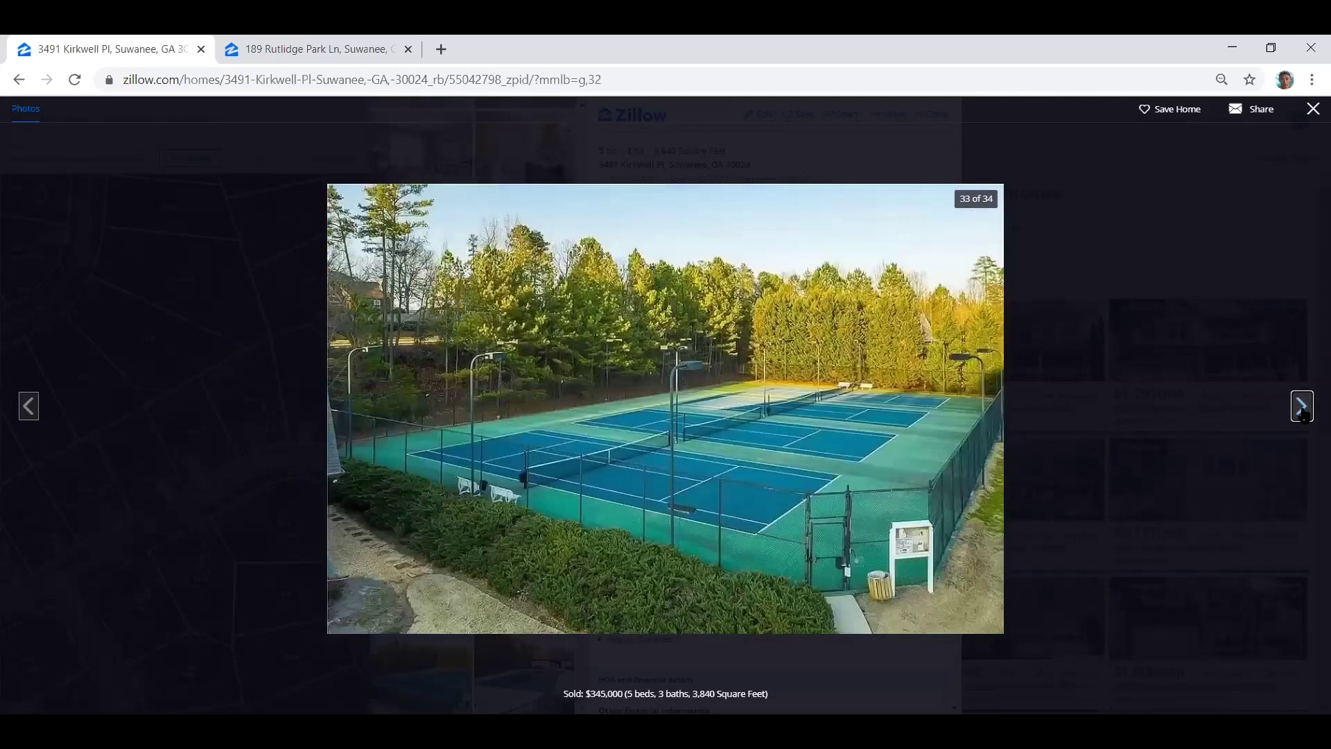
{"action": "left_click", "coordinate": [1302, 413]}
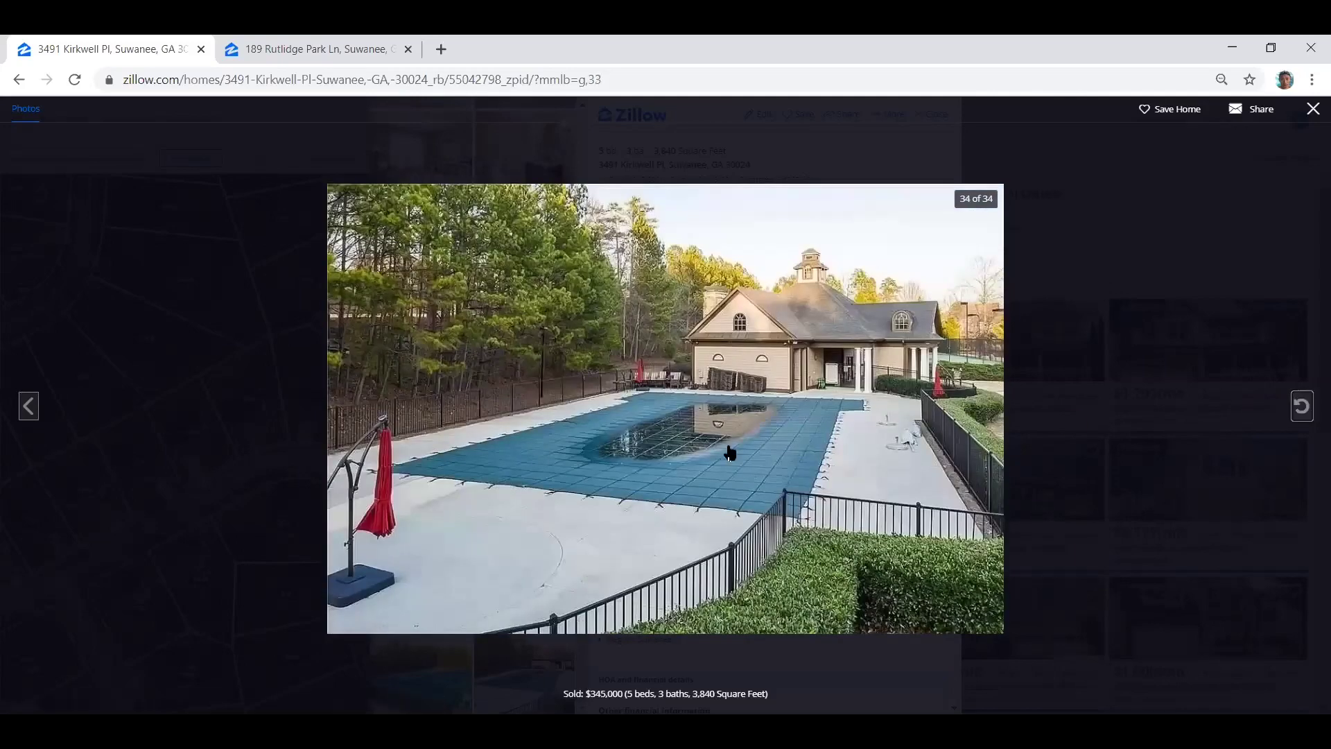
{"action": "key", "text": "Escape"}
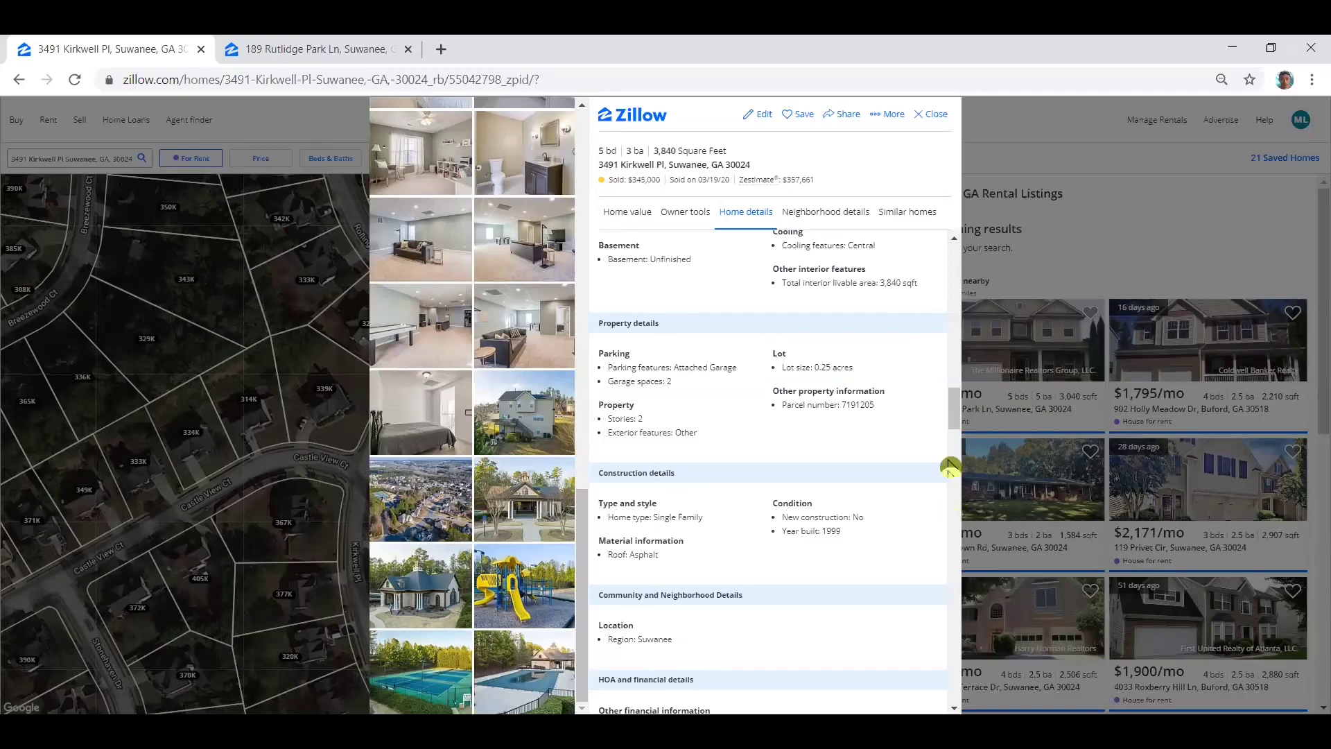
- Examine the home's price history and public tax history, and check its construction, HOA and financial details
{"action": "left_click_drag", "start_coordinate": [955, 422], "coordinate": [952, 535]}
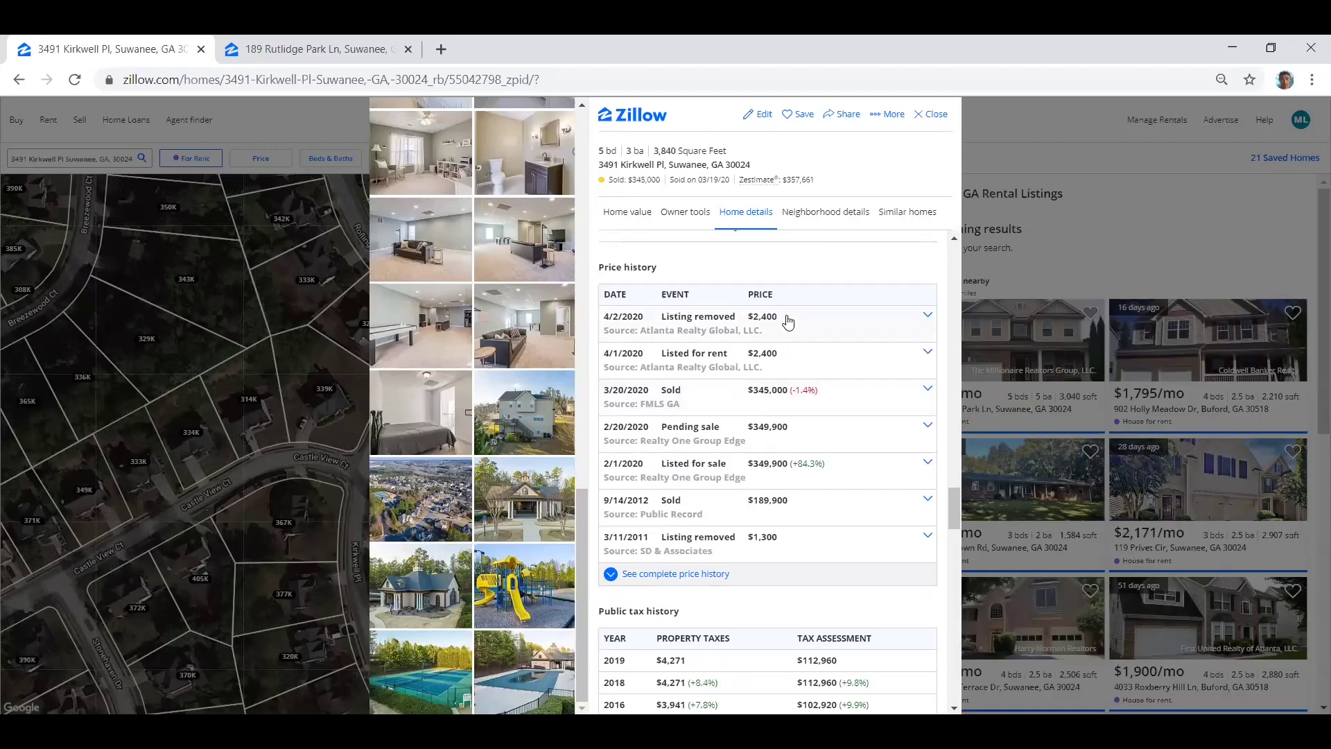
{"action": "left_click_drag", "start_coordinate": [951, 499], "coordinate": [952, 508]}
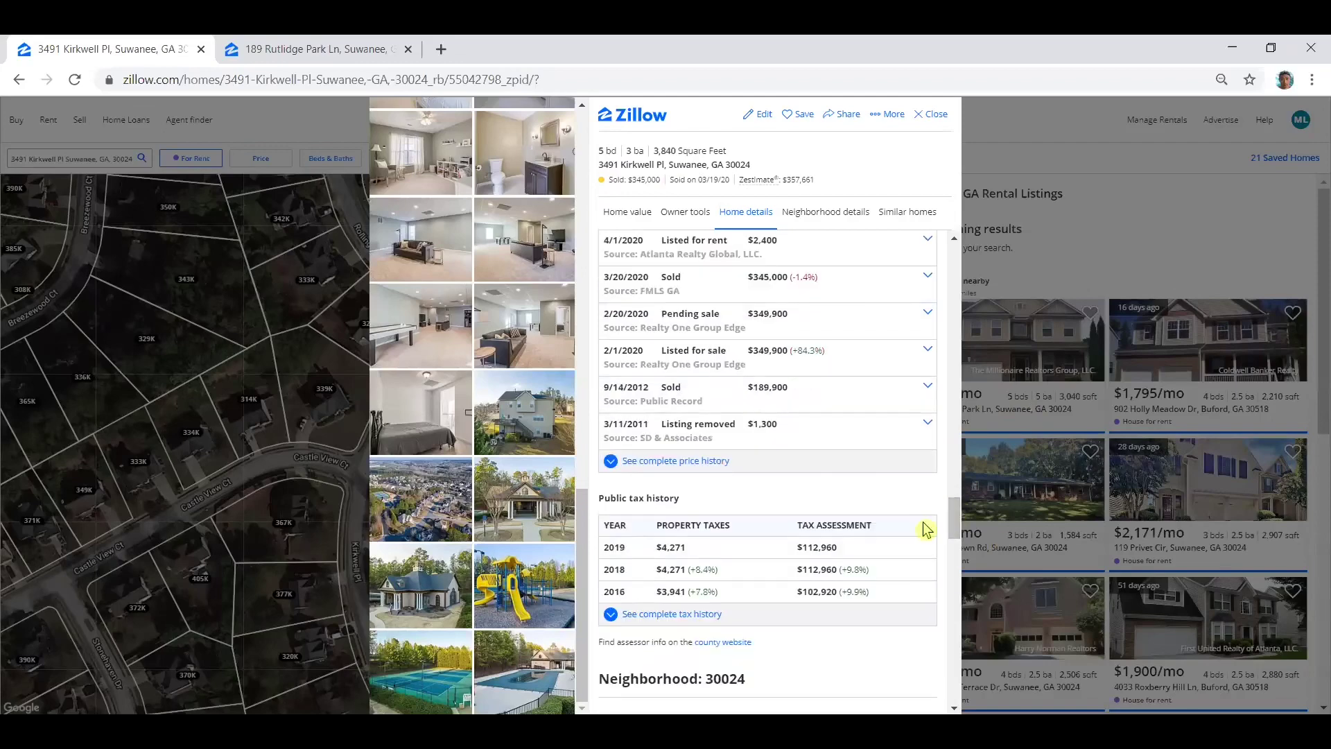
{"action": "left_click_drag", "start_coordinate": [950, 511], "coordinate": [858, 413]}
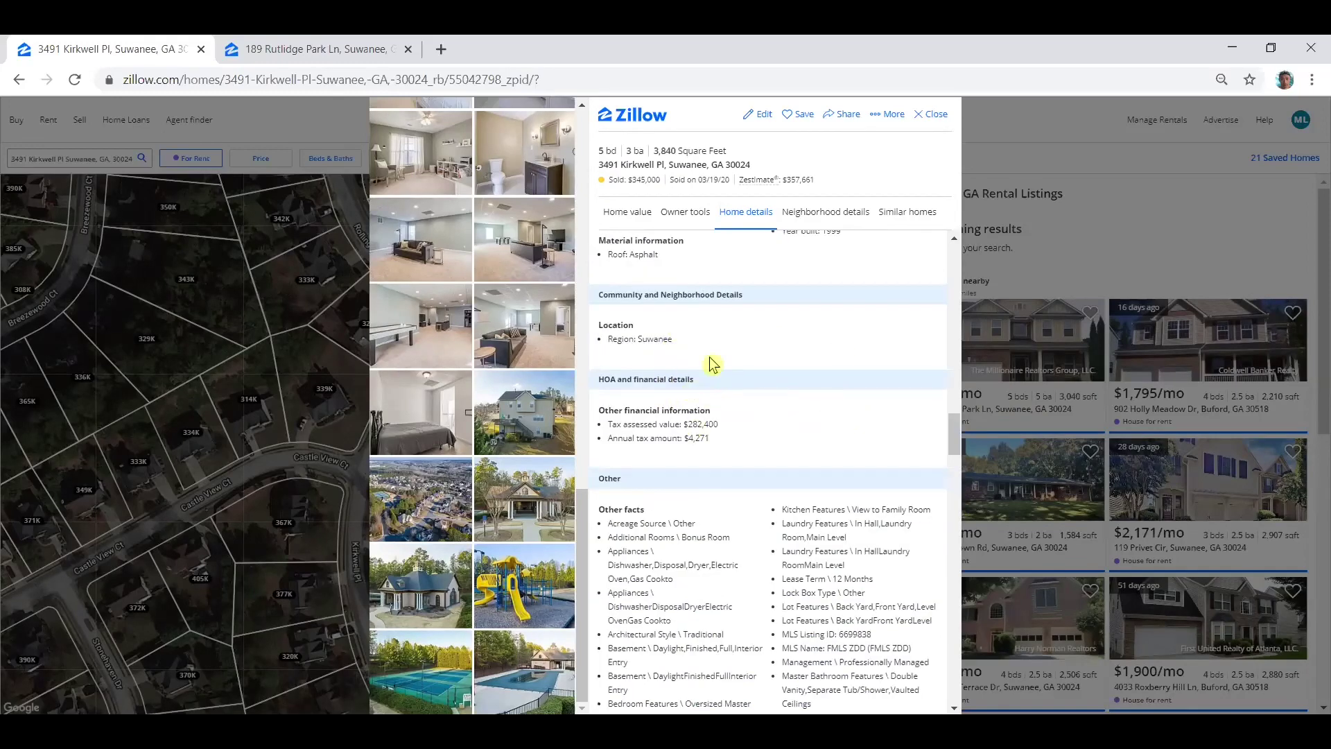
{"action": "left_click_drag", "start_coordinate": [953, 447], "coordinate": [955, 433]}
{"action": "scroll", "coordinate": [955, 432], "scroll_direction": "down", "scroll_amount": 1}
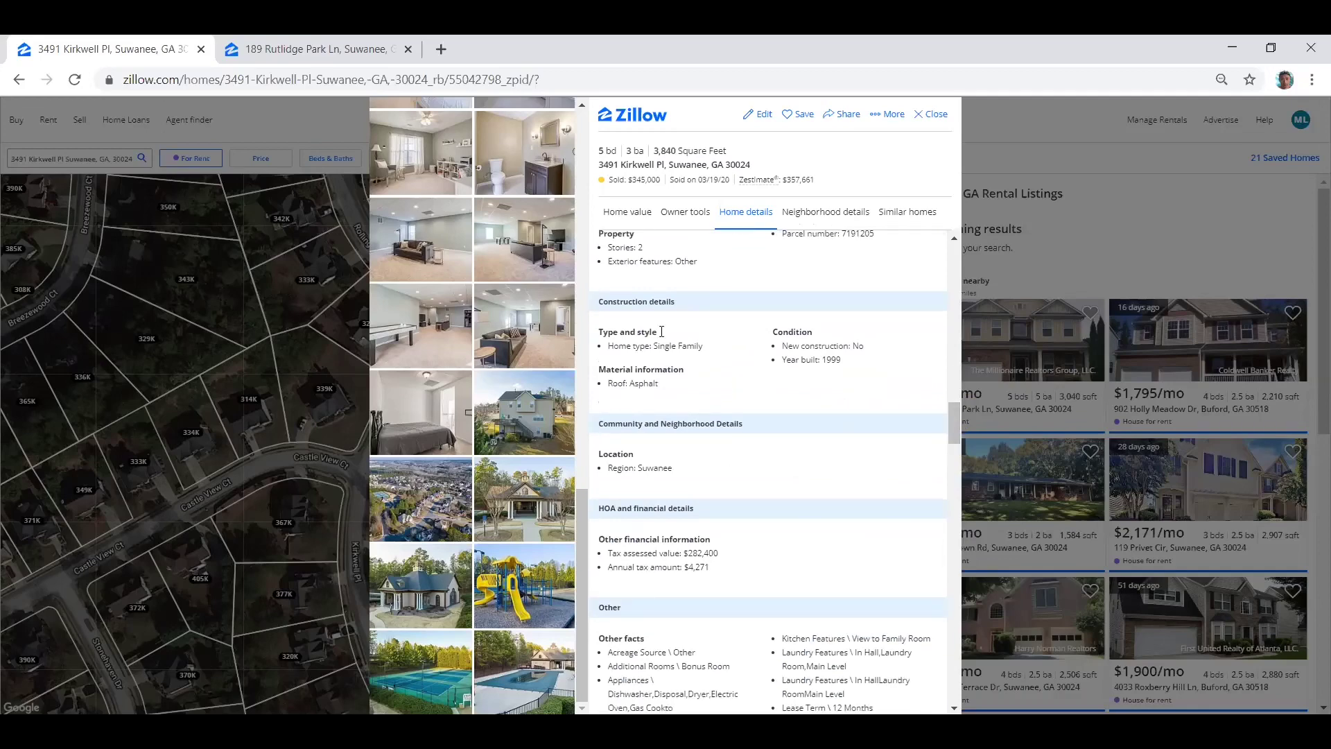
- Switch to the comparable Suwanee rental listing and check its construction details and HOA fee
{"action": "left_click", "coordinate": [351, 61]}
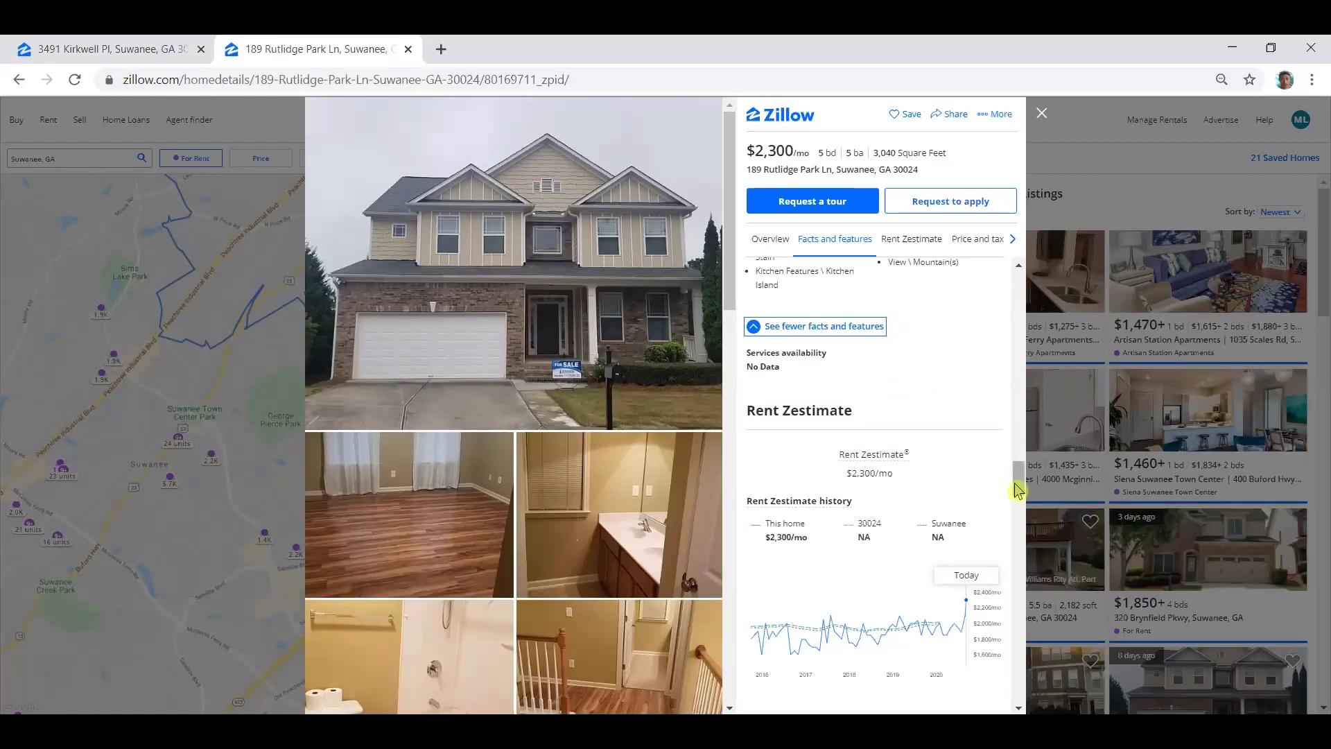
{"action": "left_click_drag", "start_coordinate": [1017, 489], "coordinate": [1020, 389]}
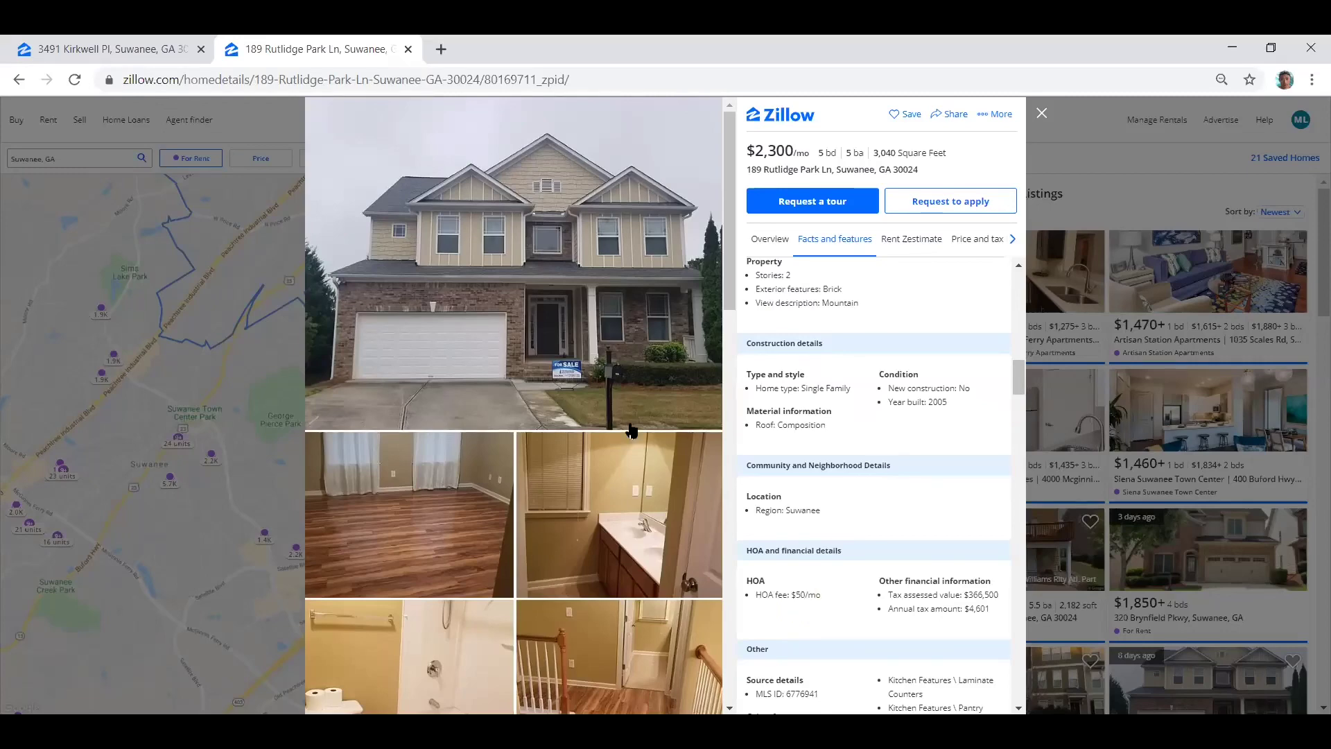
- Return to the sold home's listing and review the neighborhood stats and nearby school ratings
{"action": "left_click", "coordinate": [107, 49]}
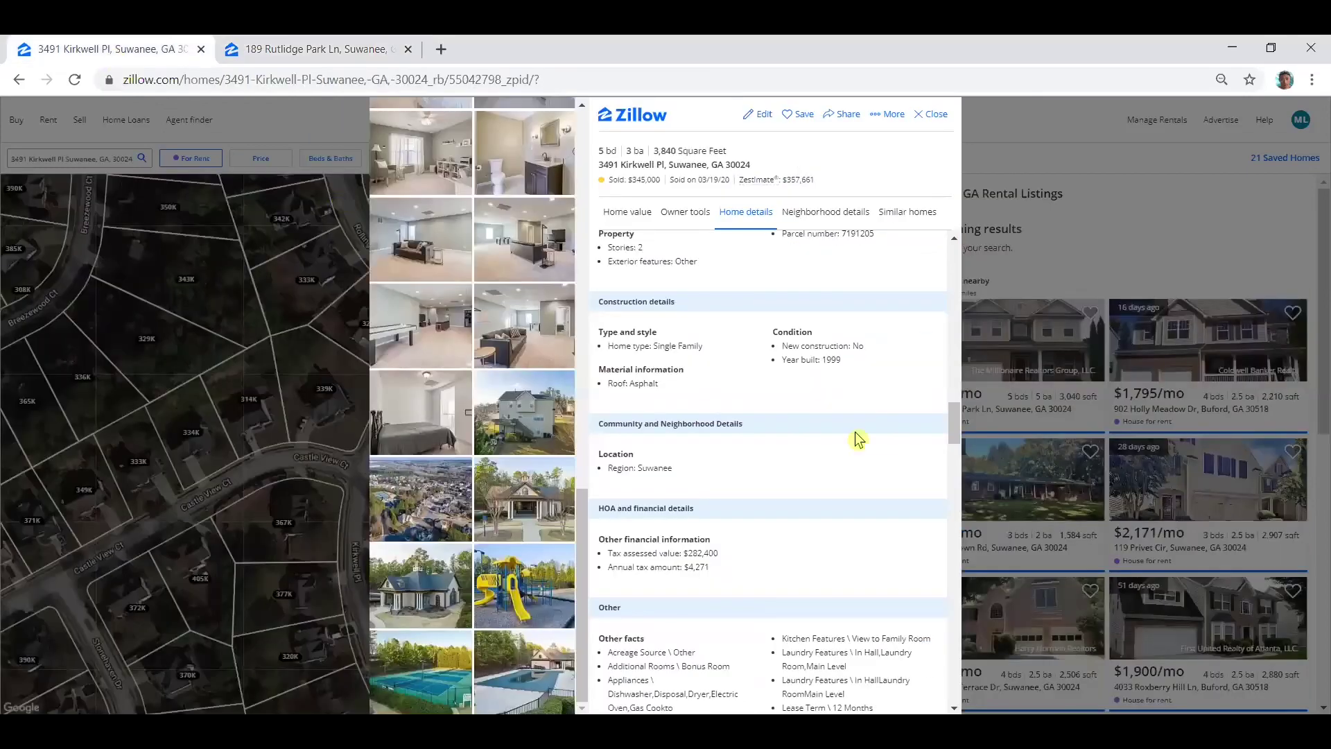
{"action": "left_click_drag", "start_coordinate": [959, 432], "coordinate": [941, 553]}
{"action": "scroll", "coordinate": [946, 548], "scroll_direction": "down", "scroll_amount": 3}
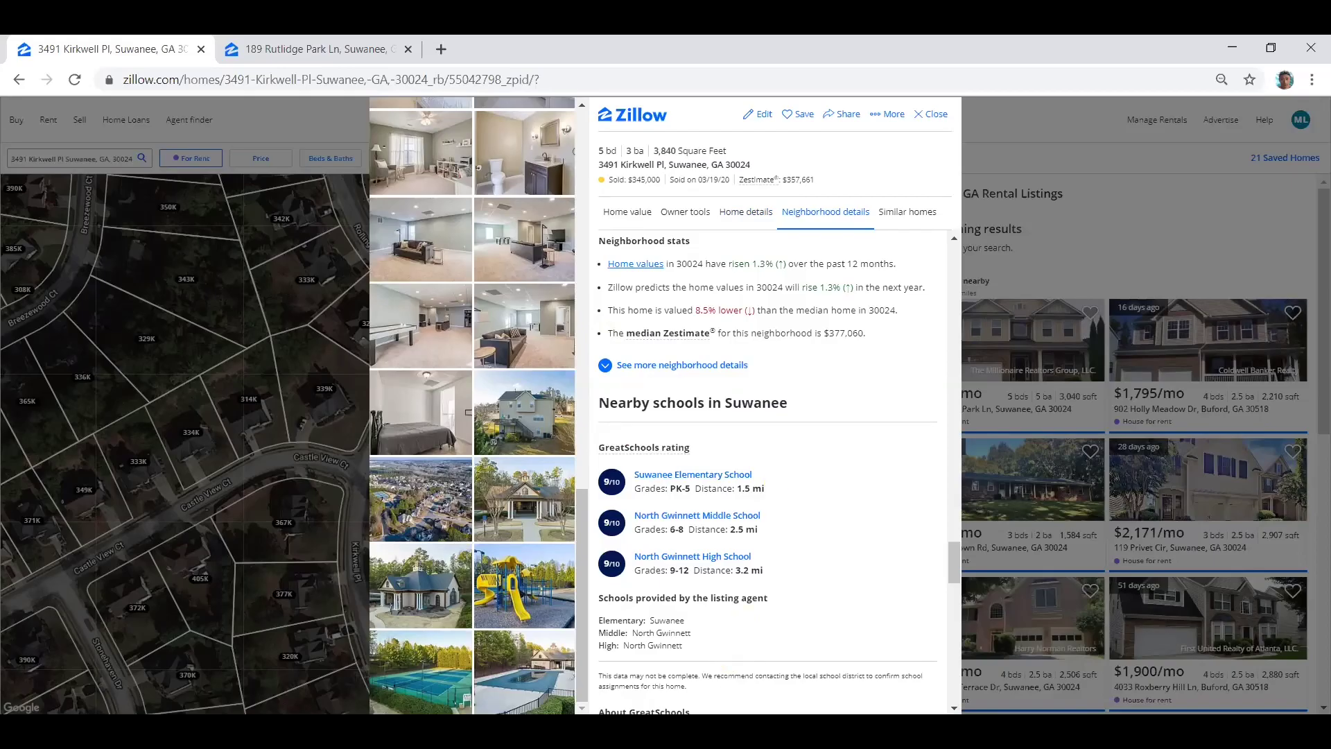
- Switch to the ROI2020 workbook in Excel and inspect the Suwanee HOA, insurance, repairs and total cost cells and the Waxhaw total cost
{"action": "key", "text": "alt+Tab"}
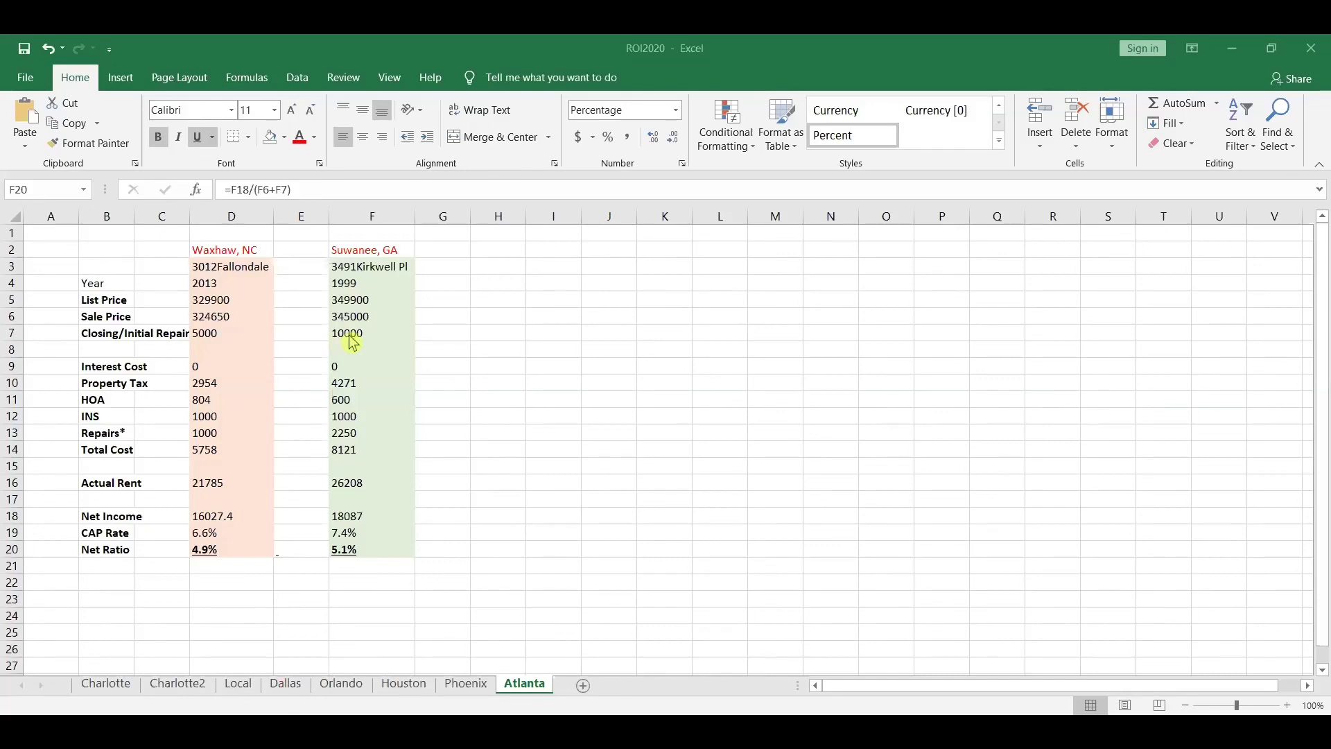
{"action": "left_click", "coordinate": [348, 400]}
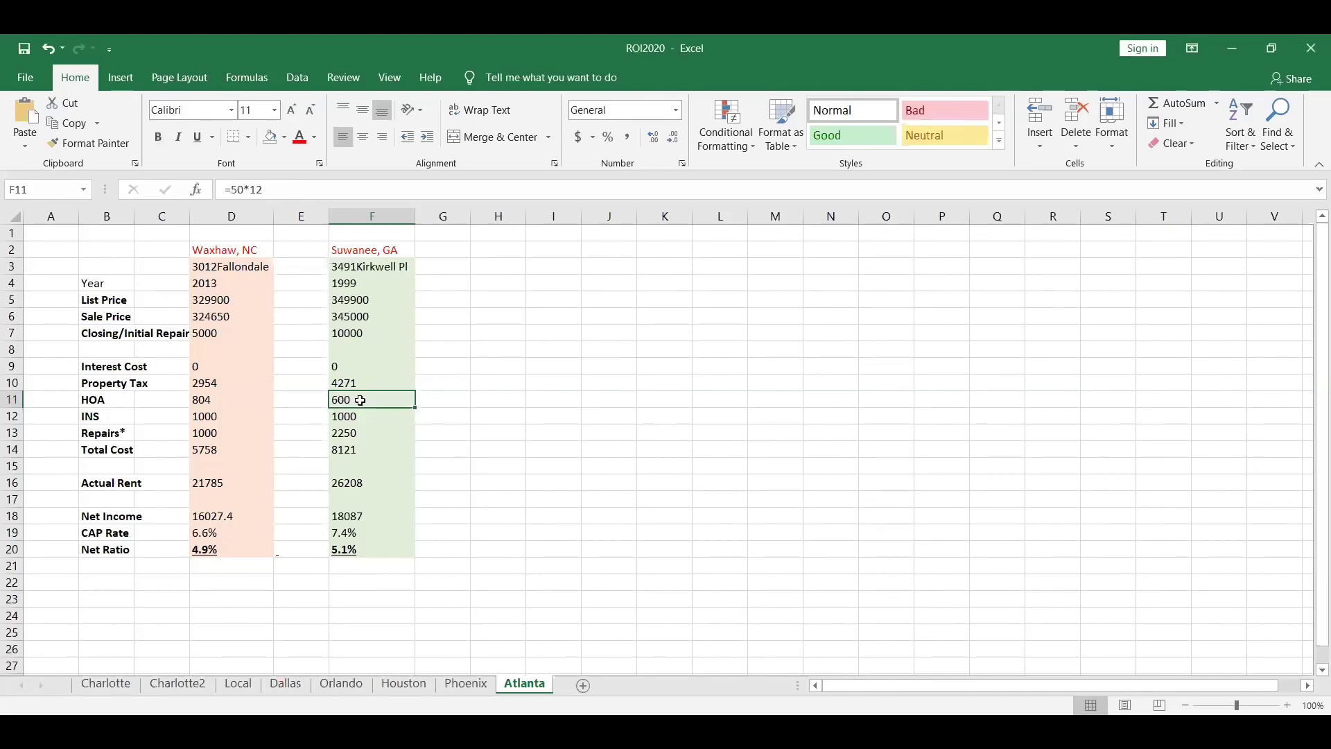
{"action": "left_click", "coordinate": [350, 416]}
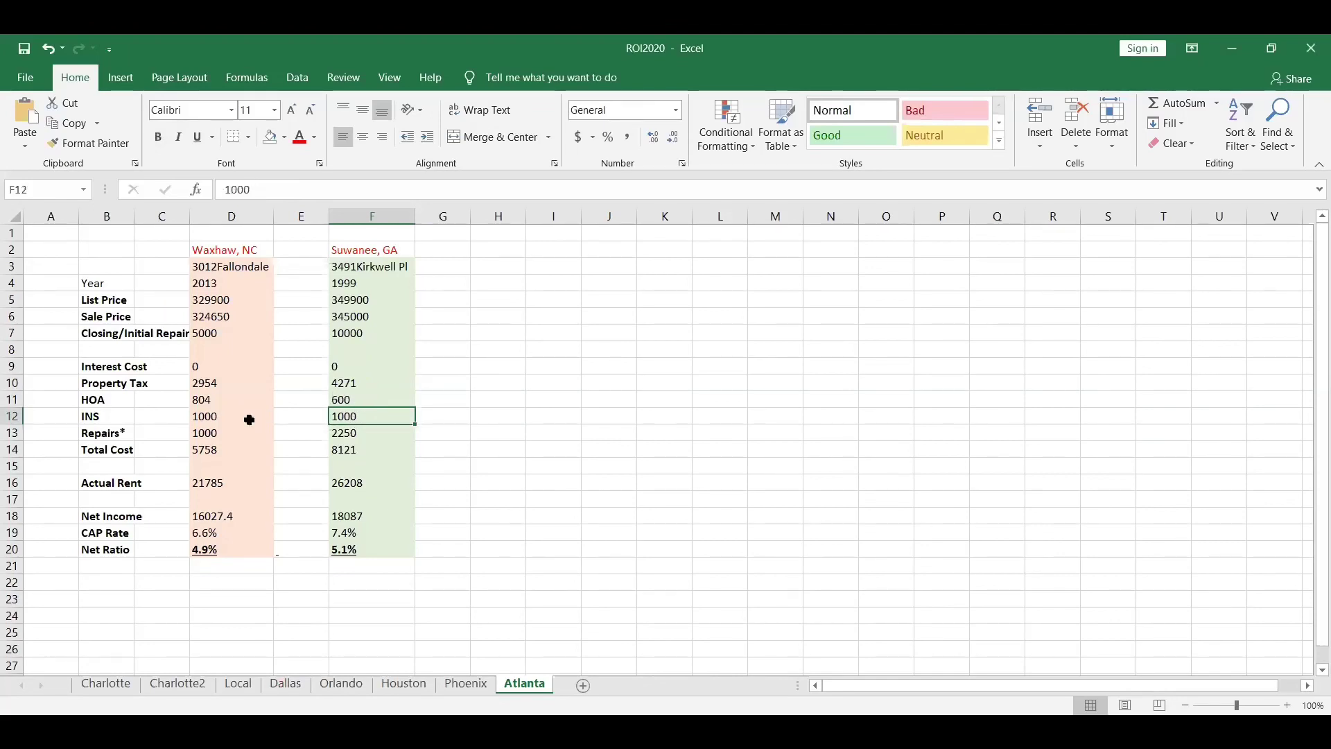
{"action": "left_click", "coordinate": [351, 436]}
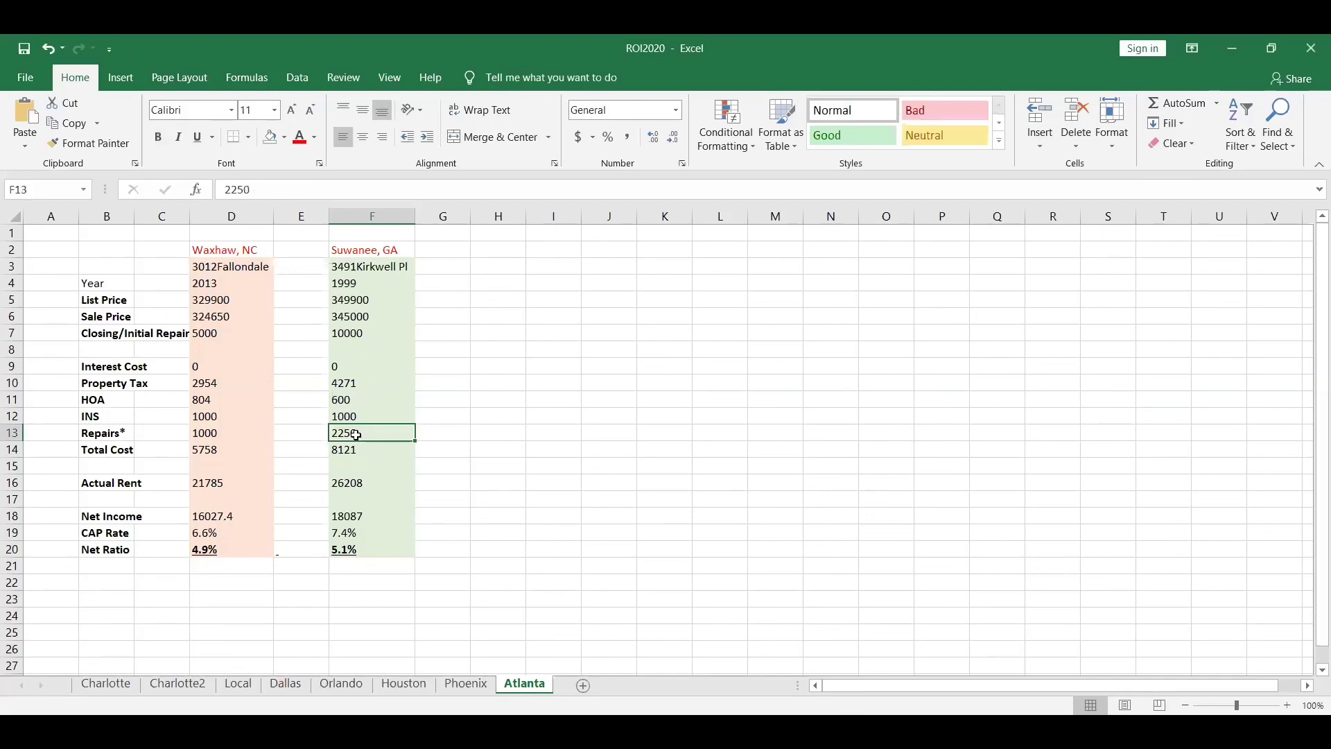
{"action": "left_click", "coordinate": [351, 449]}
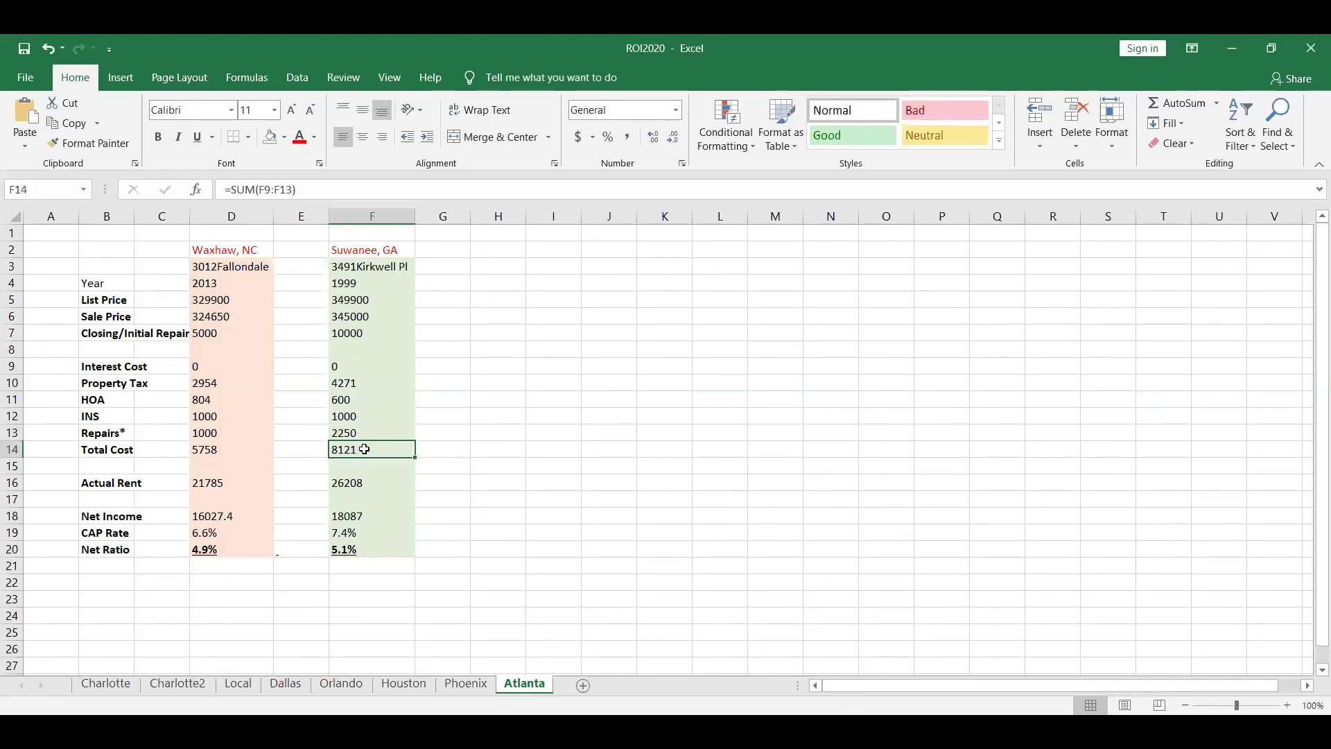
{"action": "left_click", "coordinate": [231, 448]}
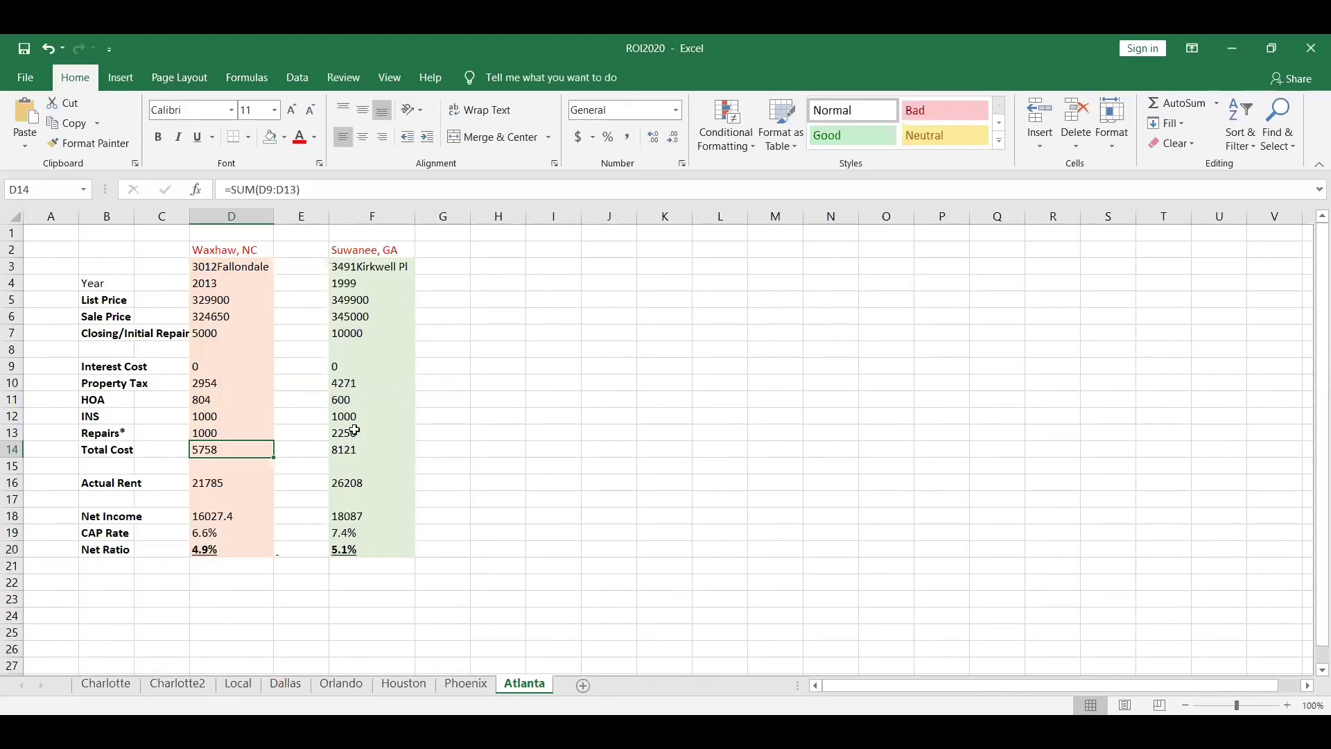
- Inspect the actual rent and net income formulas in the Suwanee column
{"action": "left_click", "coordinate": [352, 483]}
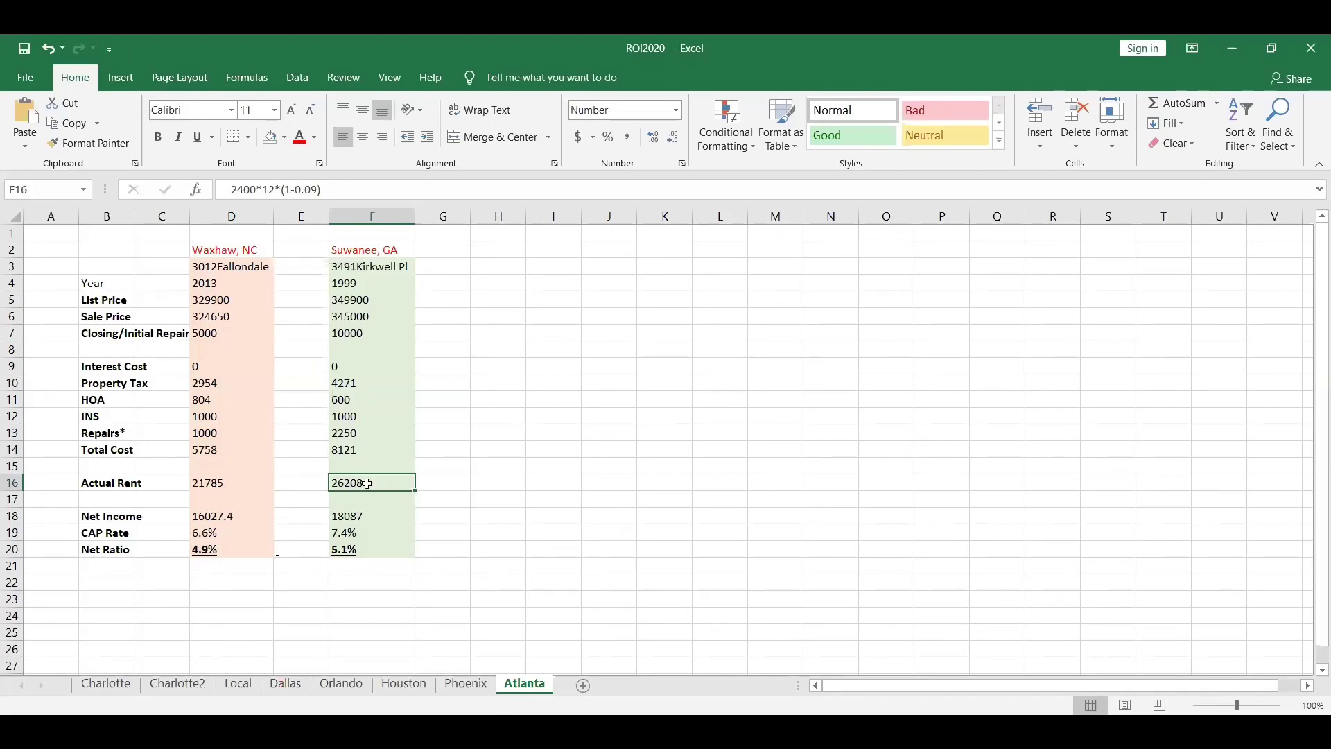
{"action": "left_click", "coordinate": [366, 517]}
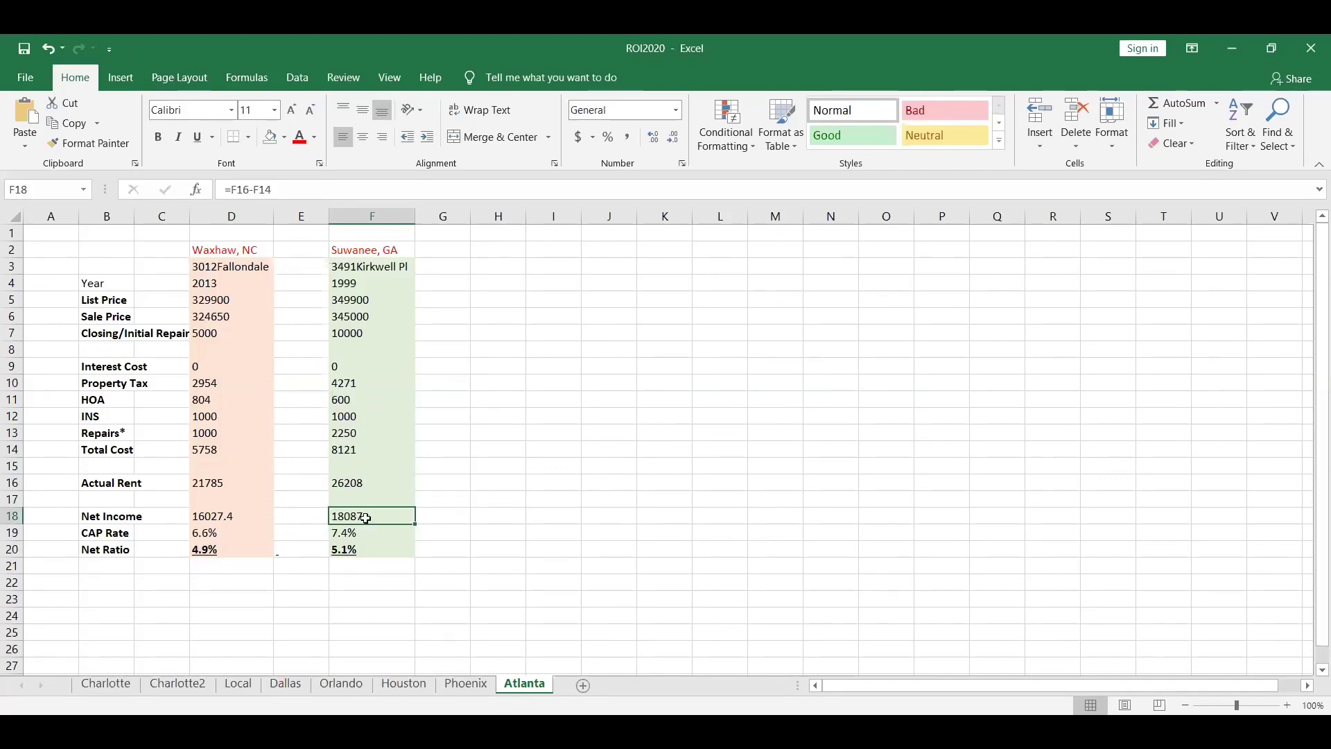